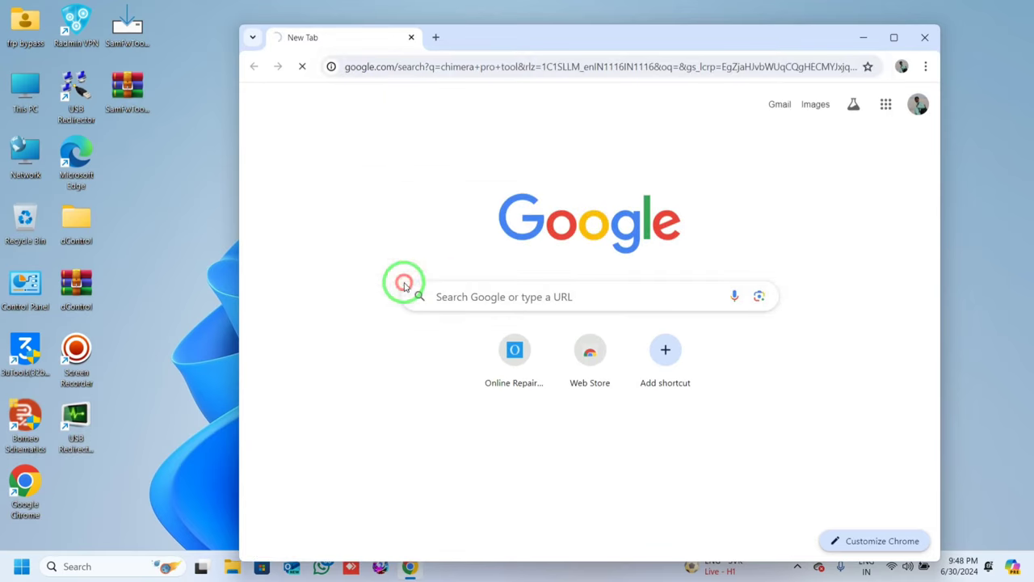
Step: Open the ChimeraTool download result from the search results in a new tab and view that page
left_click(336, 232)
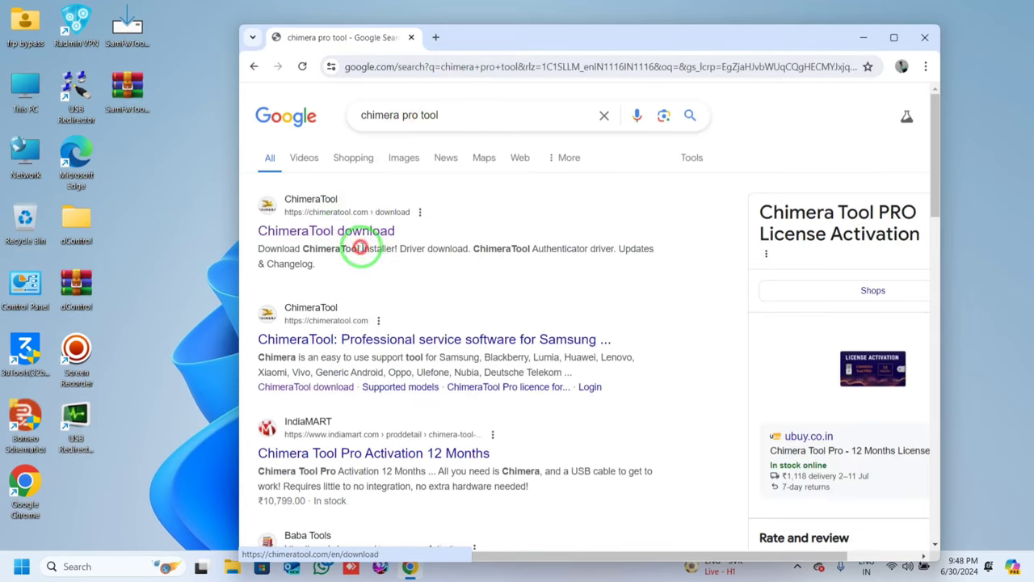
left_click_drag(358, 244, 571, 30)
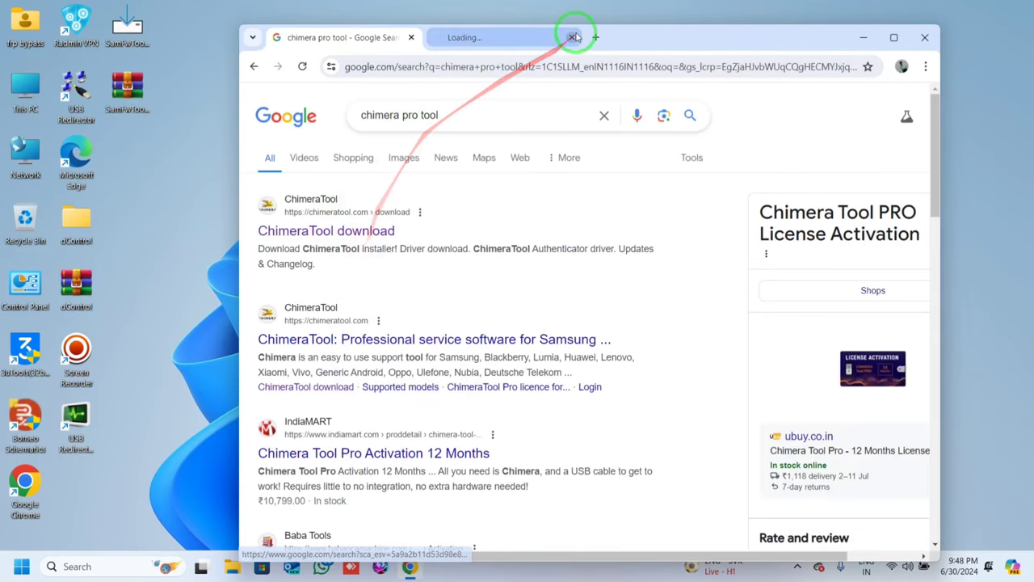
left_click(489, 41)
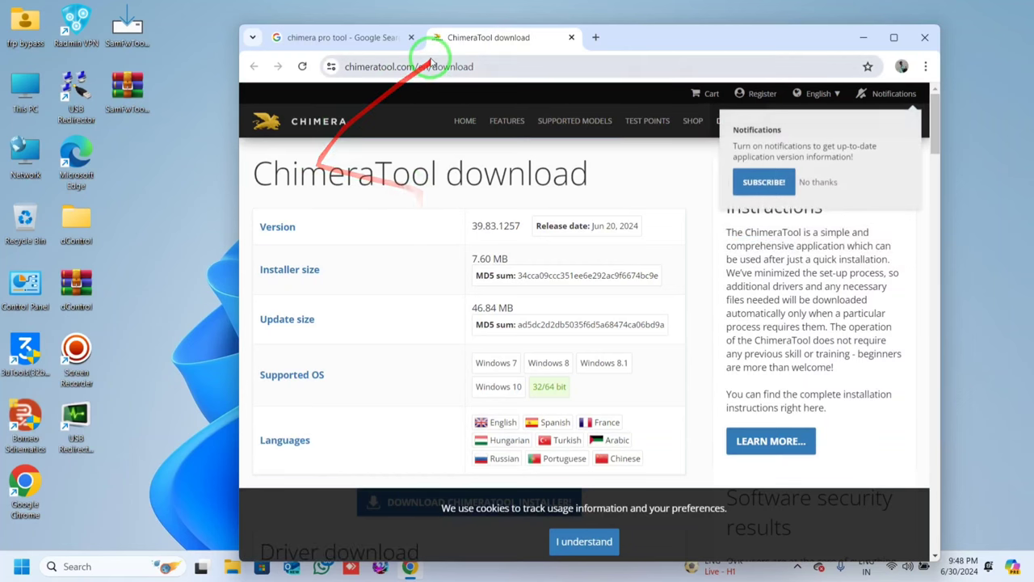
Step: Open the ChimeraTool home page from the search results, decline its notifications and go to the site's download page
left_click(347, 36)
left_click(372, 346)
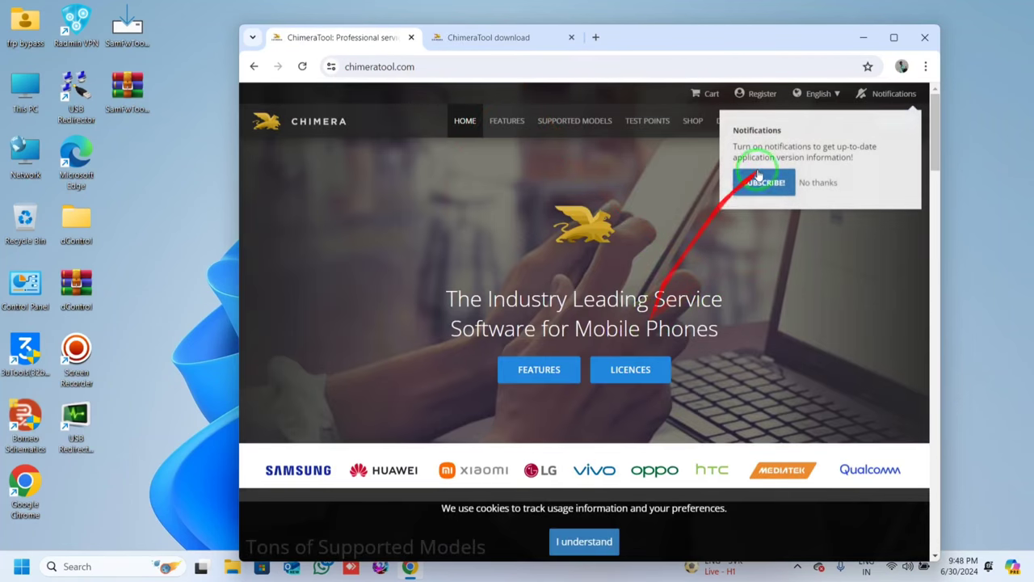
left_click(816, 180)
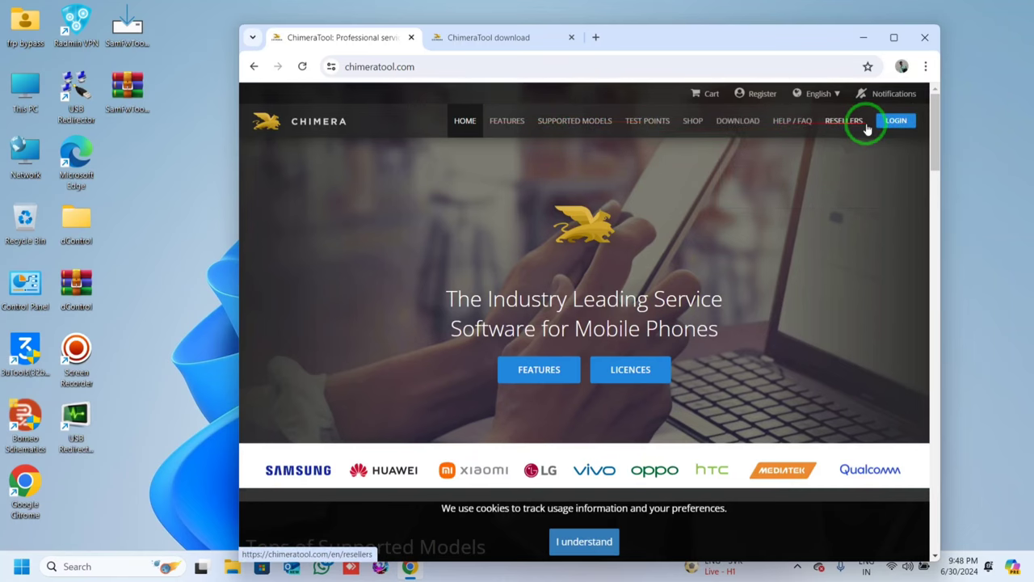
left_click(737, 120)
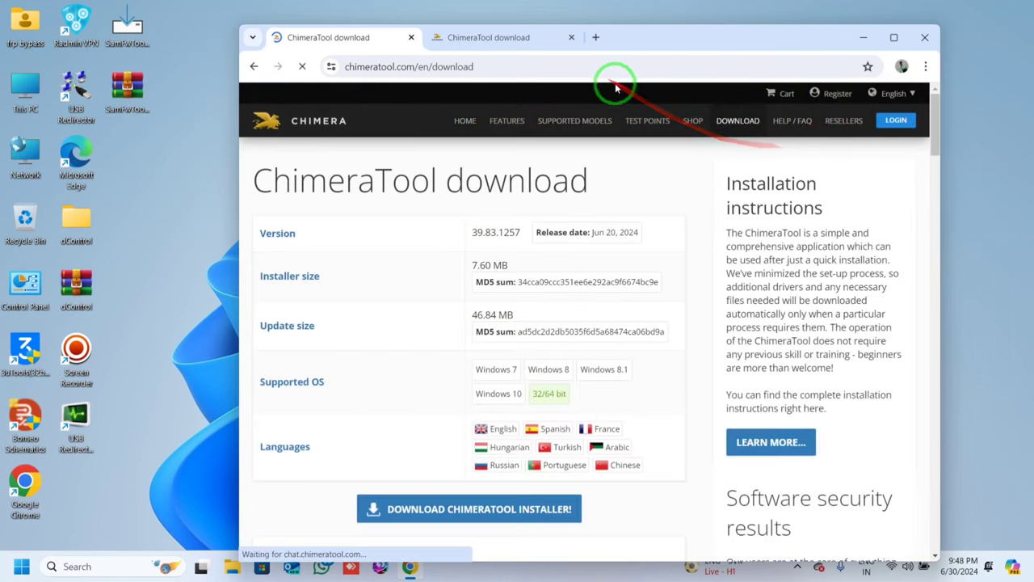
Step: Maximize the browser window, accept the cookie notice, and download the ChimeraTool installer, showing the file in its folder
double_click(675, 31)
left_click(510, 535)
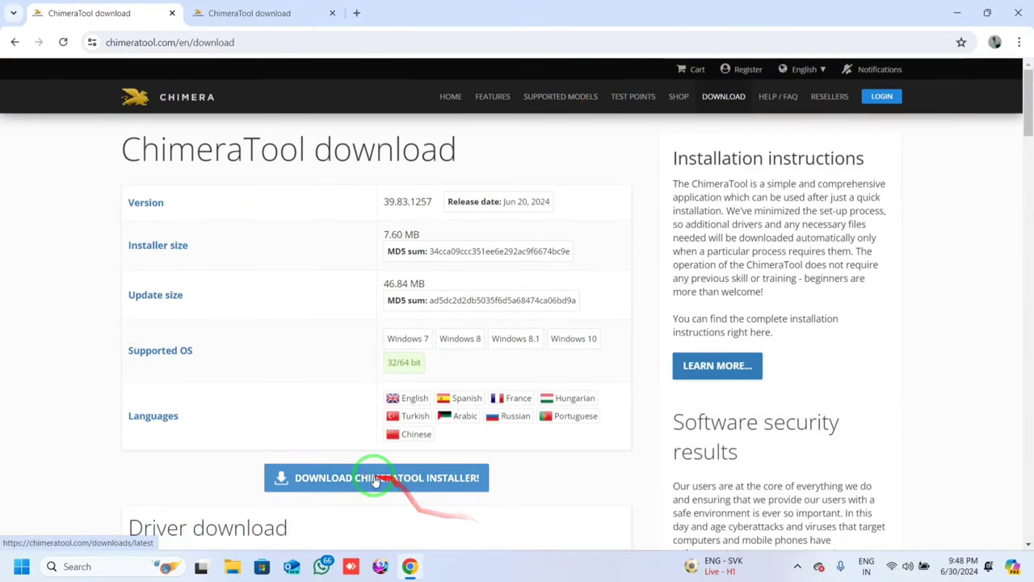
left_click(412, 479)
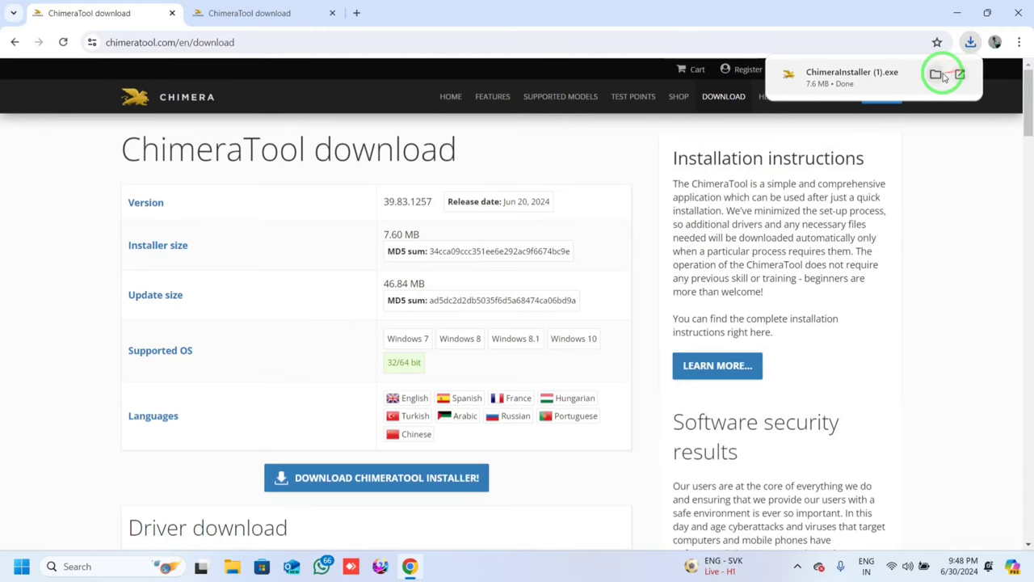
left_click(962, 73)
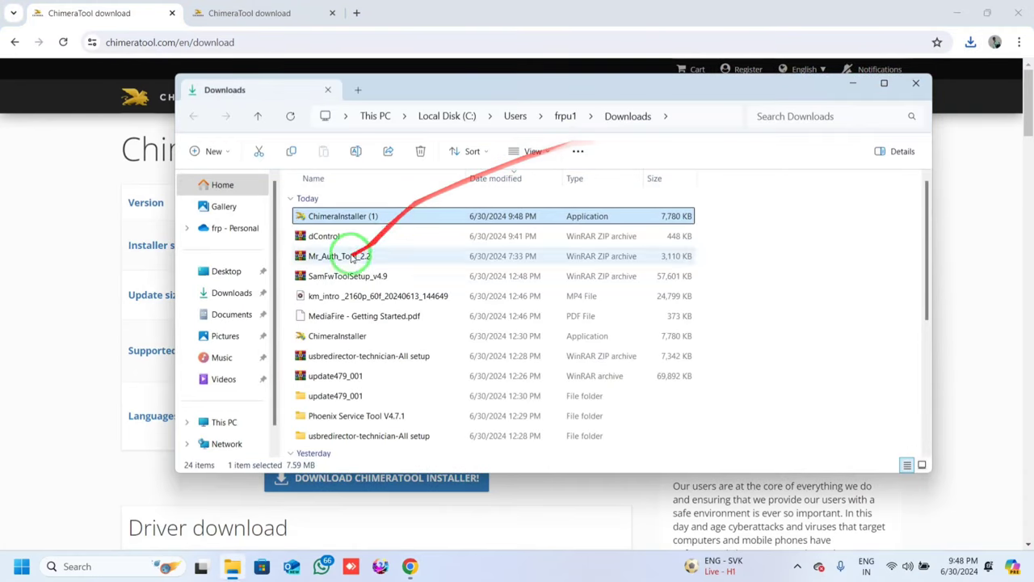
Step: Run ChimeraInstaller (1) from the Downloads folder and minimize the browser window
double_click(354, 216)
left_click(899, 46)
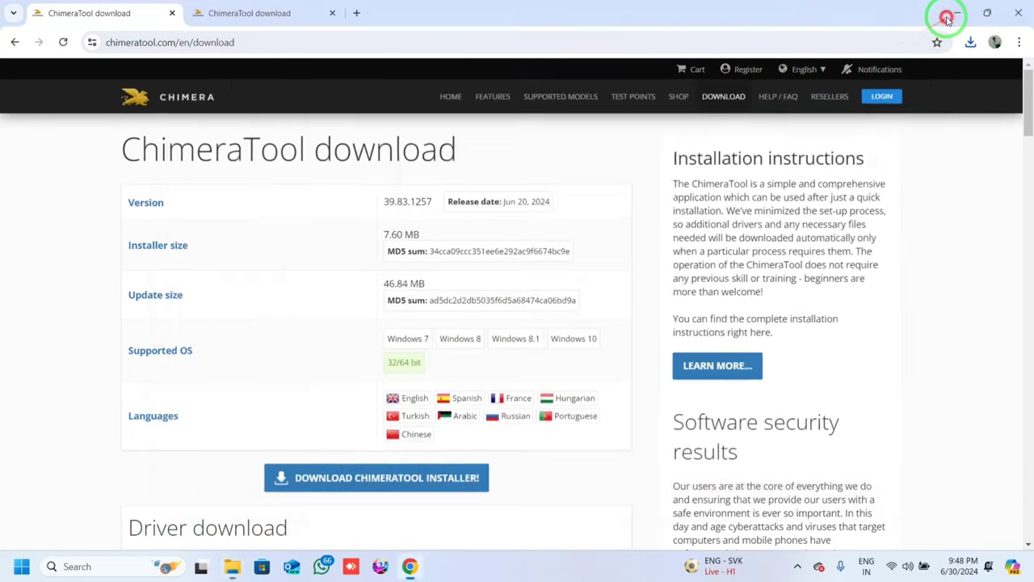
left_click(956, 13)
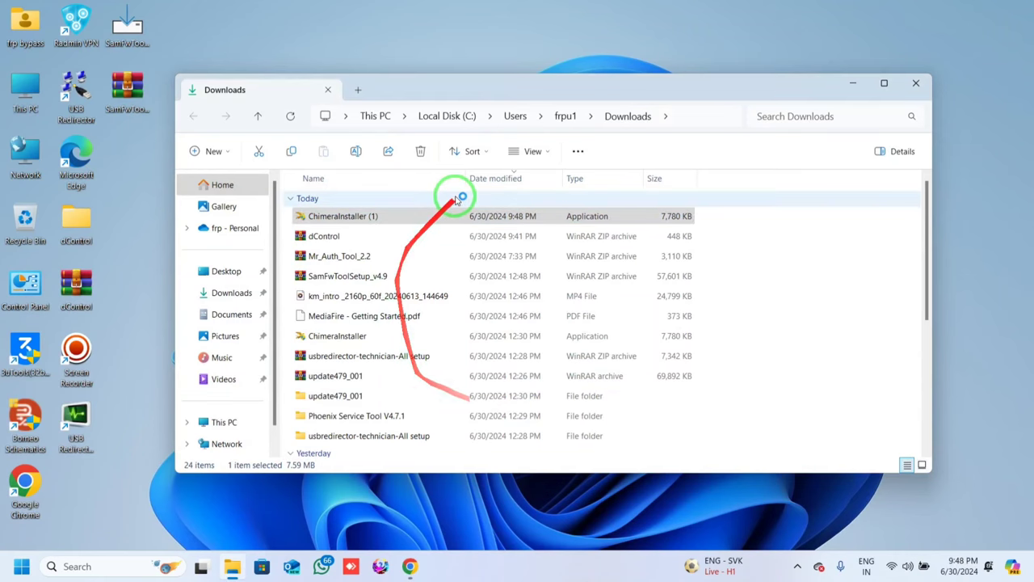
double_click(385, 216)
Step: Accept the End User Licence Agreement and start the Full install of Chimera, minimizing the Downloads window while it runs
left_click(448, 392)
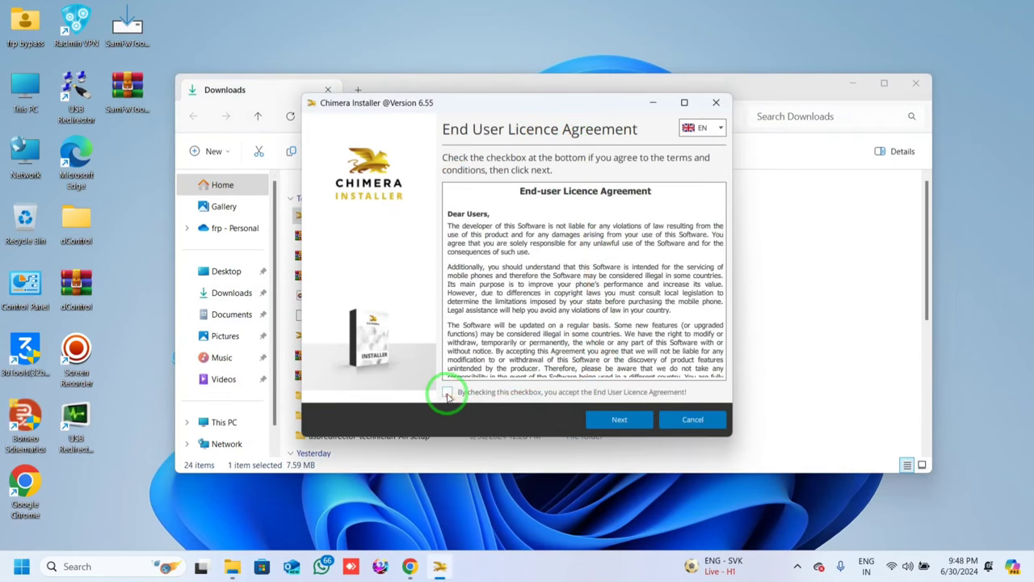
left_click(619, 419)
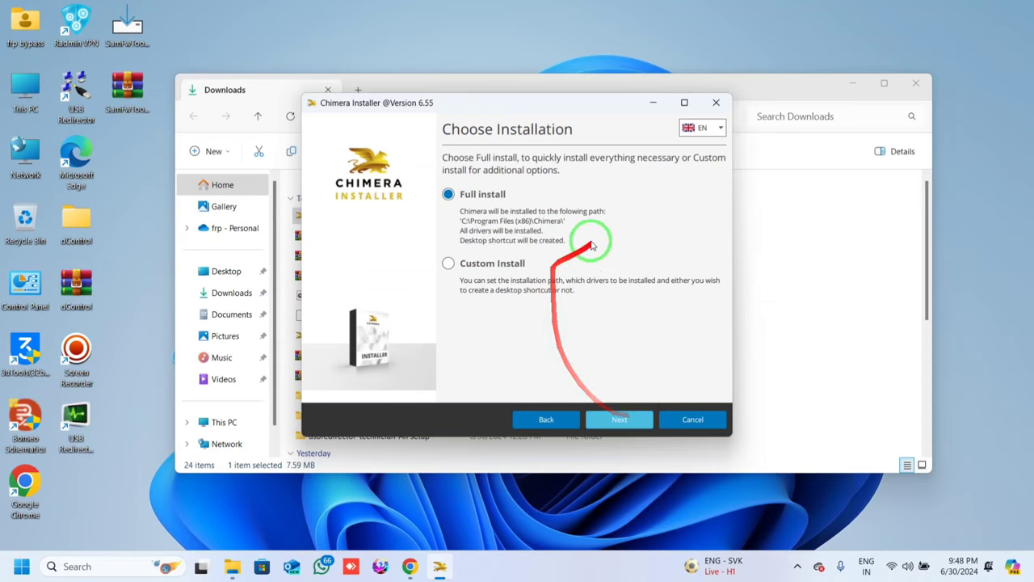
left_click(622, 420)
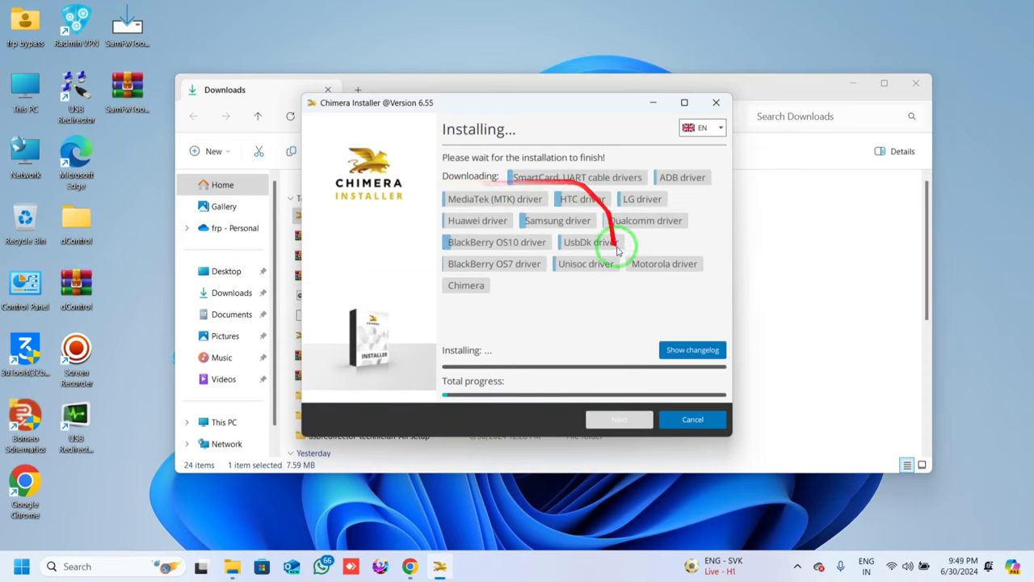
left_click(849, 87)
left_click(849, 87)
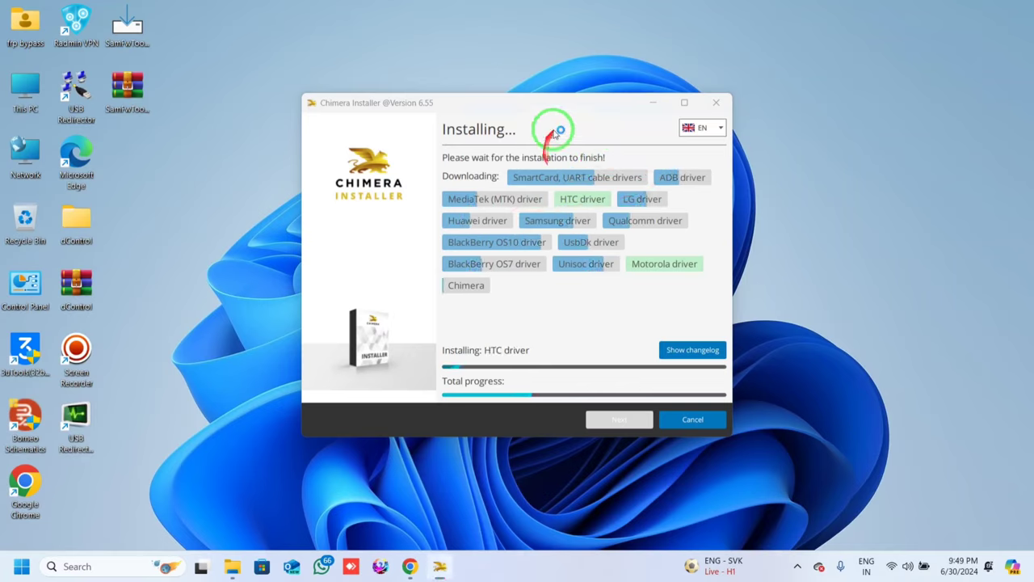
right_click(560, 47)
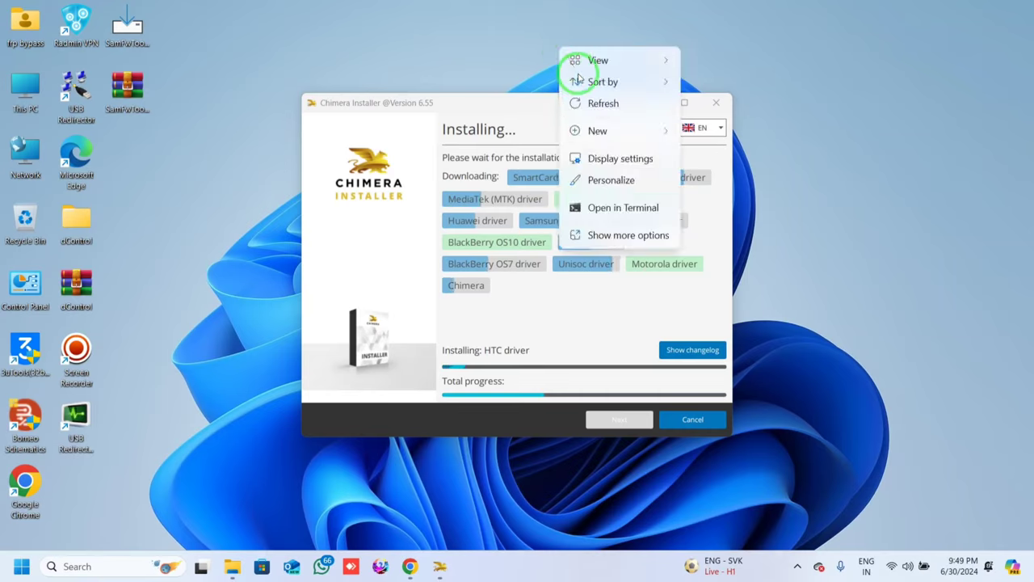
left_click(584, 99)
right_click(595, 38)
left_click(620, 93)
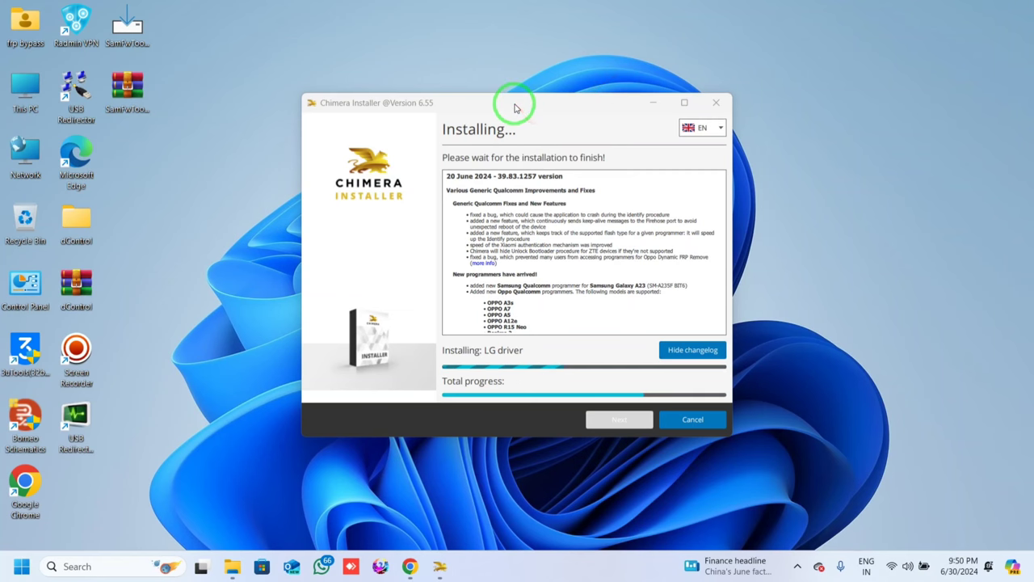
left_click_drag(517, 103, 663, 43)
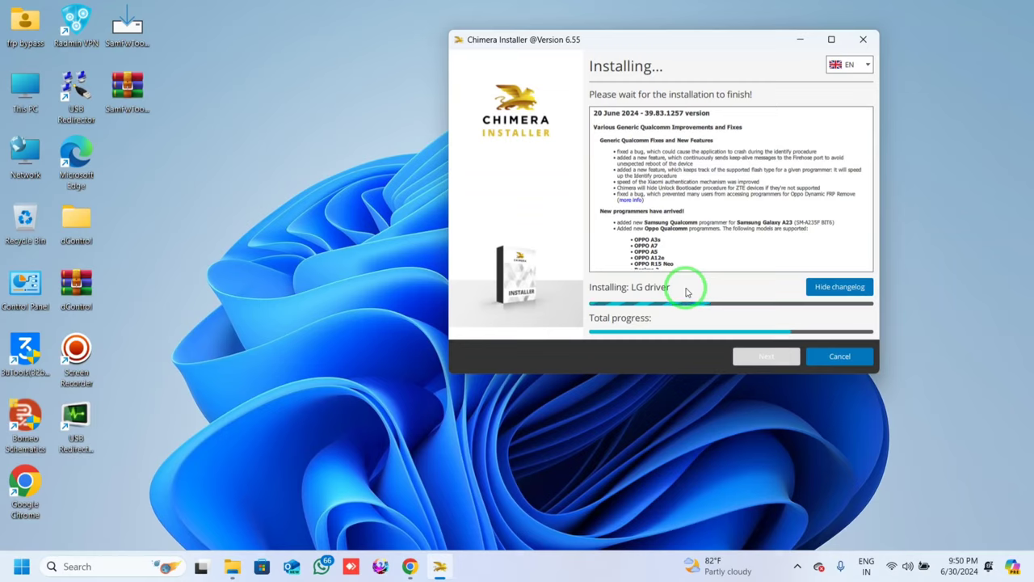
mouse_move(687, 293)
left_mouse_down()
mouse_move(506, 288)
mouse_move(631, 254)
mouse_move(593, 295)
mouse_move(671, 280)
mouse_move(539, 195)
mouse_move(670, 273)
left_mouse_up()
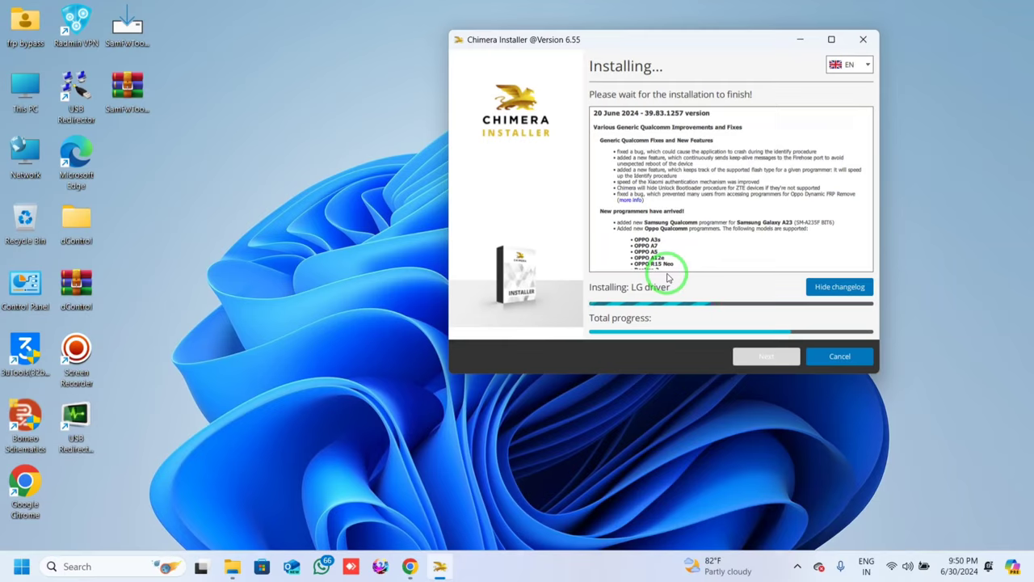
left_click_drag(668, 277, 785, 37)
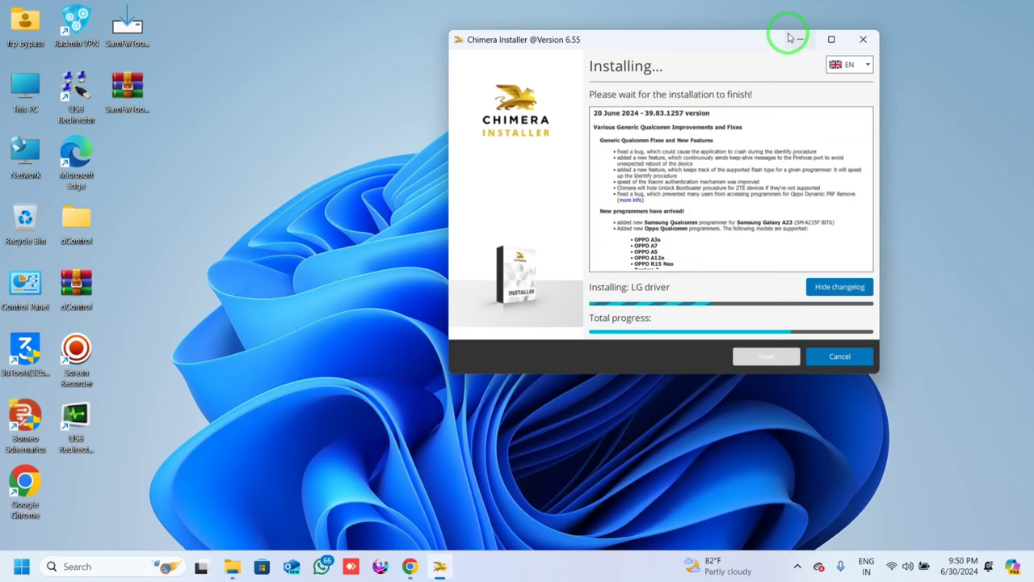
left_click_drag(735, 39, 666, 118)
right_click(632, 50)
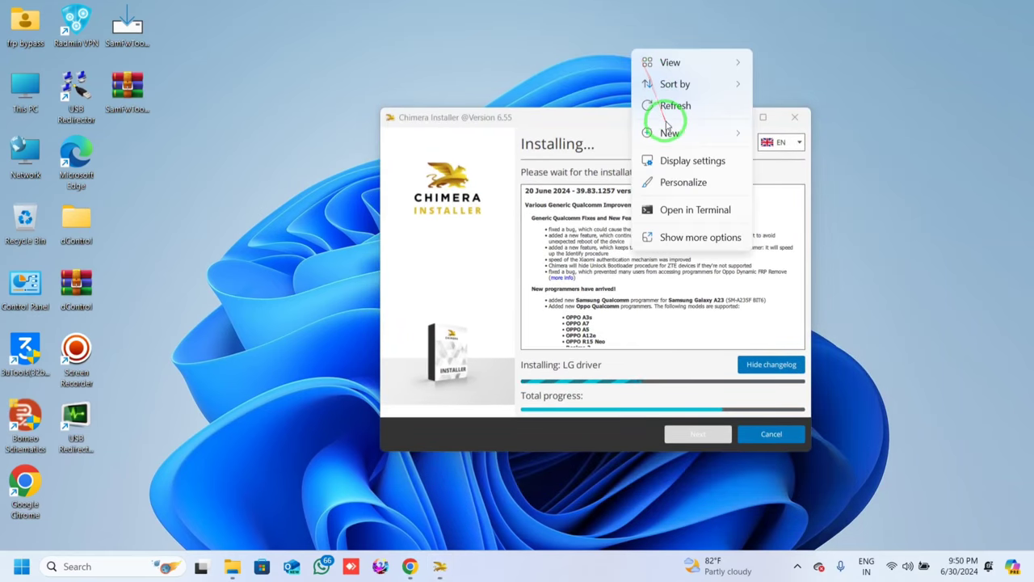
left_click(671, 106)
right_click(651, 65)
left_click(670, 118)
right_click(659, 62)
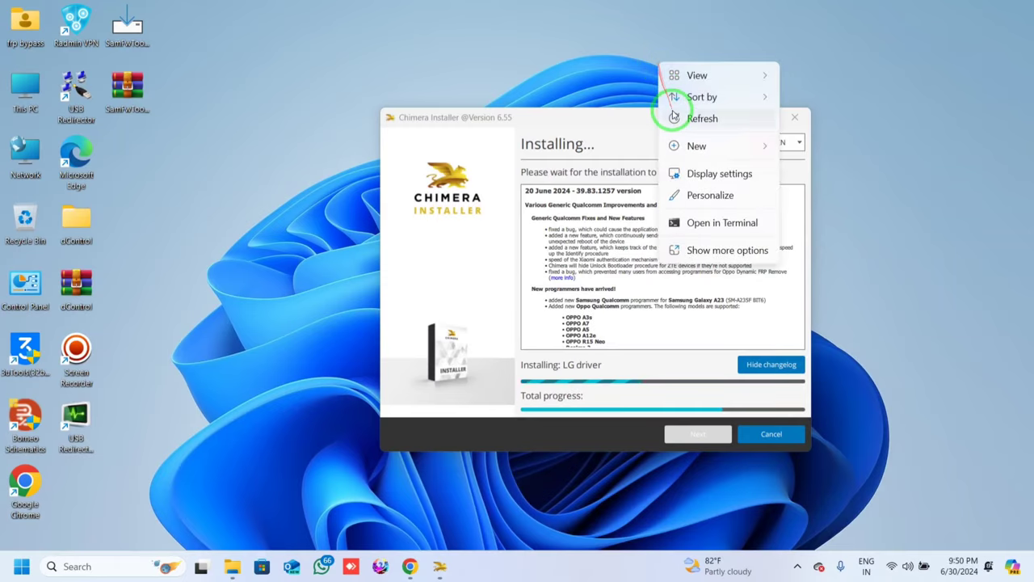
left_click(673, 117)
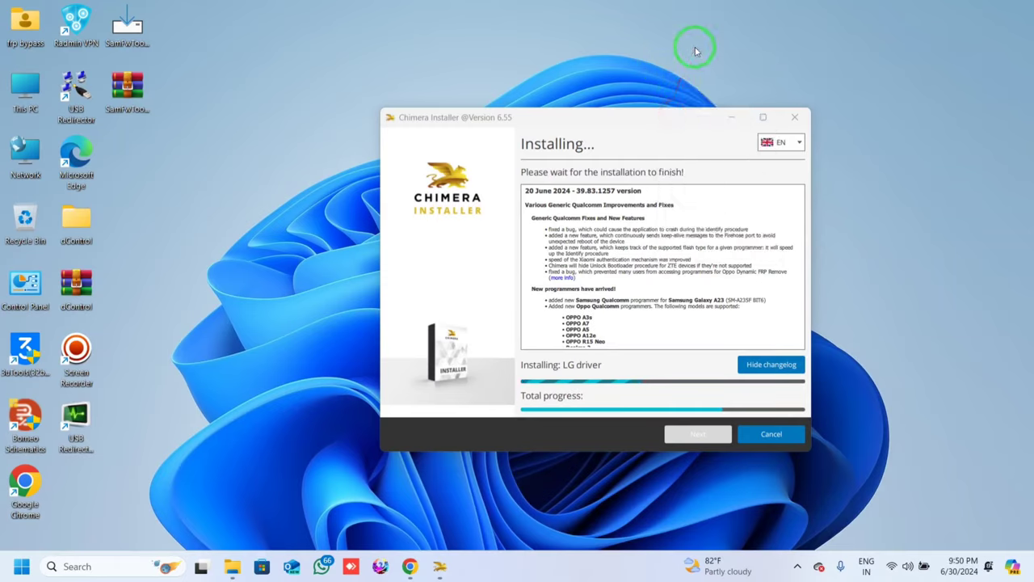